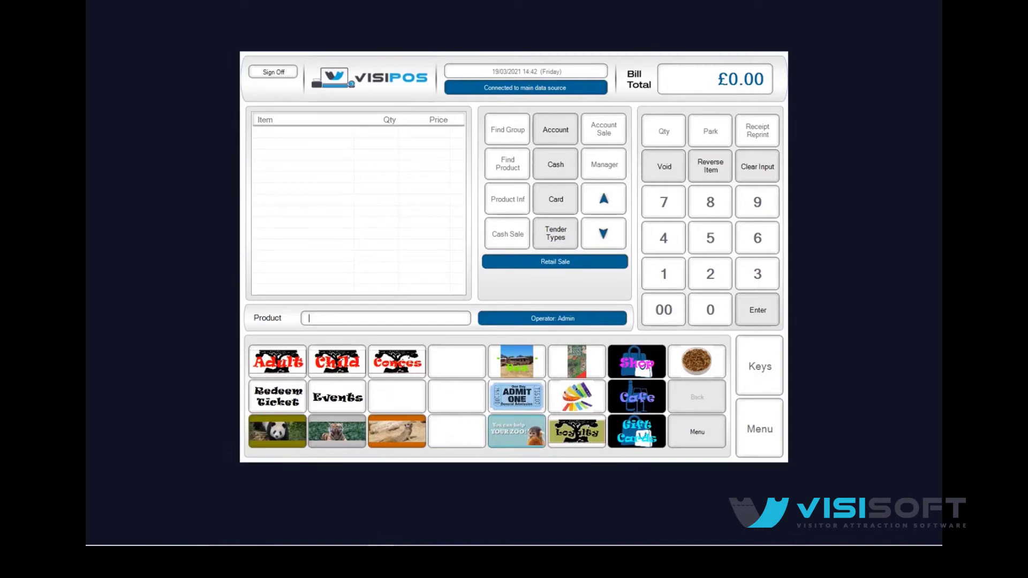
Show the Shop product keys on the till
{"action": "left_click", "coordinate": [637, 363]}
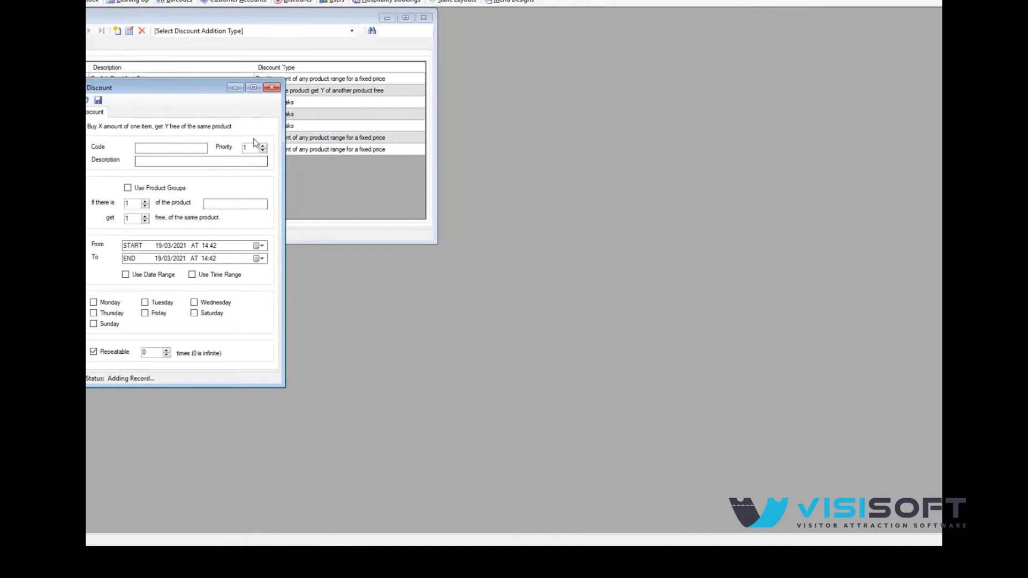
Code the GIFT003 Confectionary discount, enable product groups, then close the draft unsaved
{"action": "left_click", "coordinate": [193, 147]}
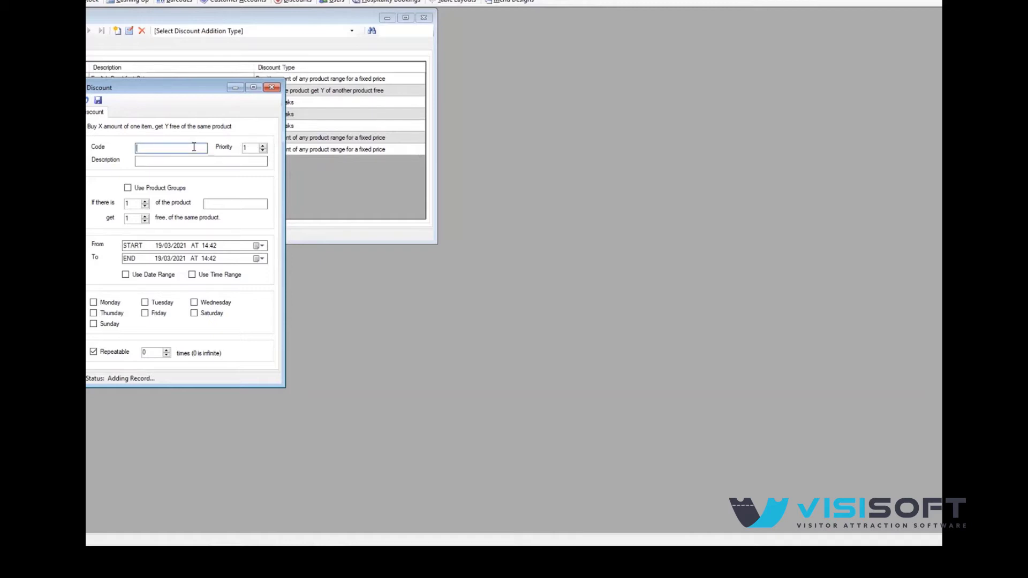
{"action": "type", "text": "GIFT"}
{"action": "type", "text": "003"}
{"action": "key", "text": "Tab"}
{"action": "type", "text": "Buy"}
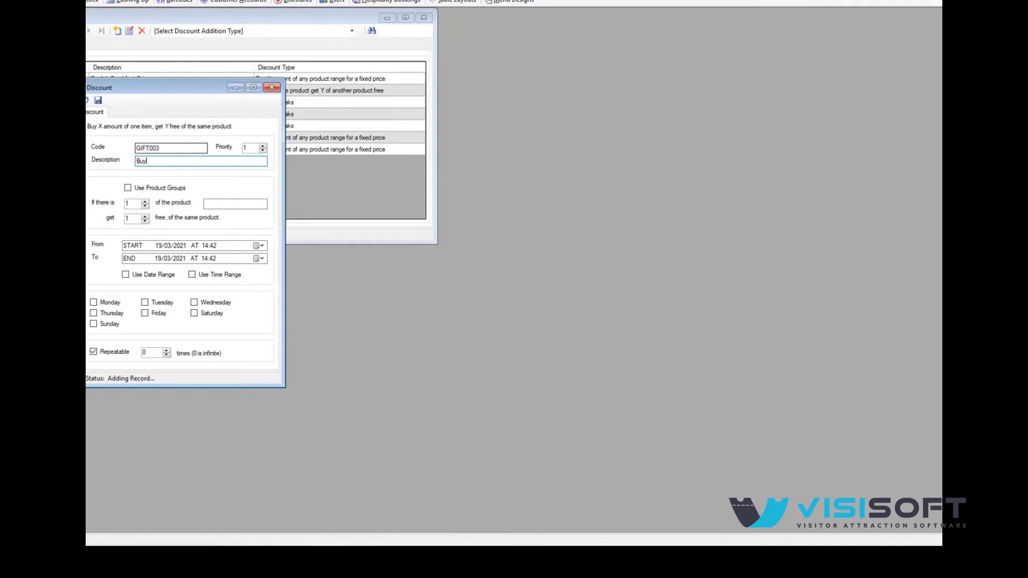
{"action": "type", "text": "One Get O"}
{"action": "type", "text": "ne Free - C"}
{"action": "type", "text": "onfectio"}
{"action": "type", "text": "nary"}
{"action": "left_click", "coordinate": [127, 187]}
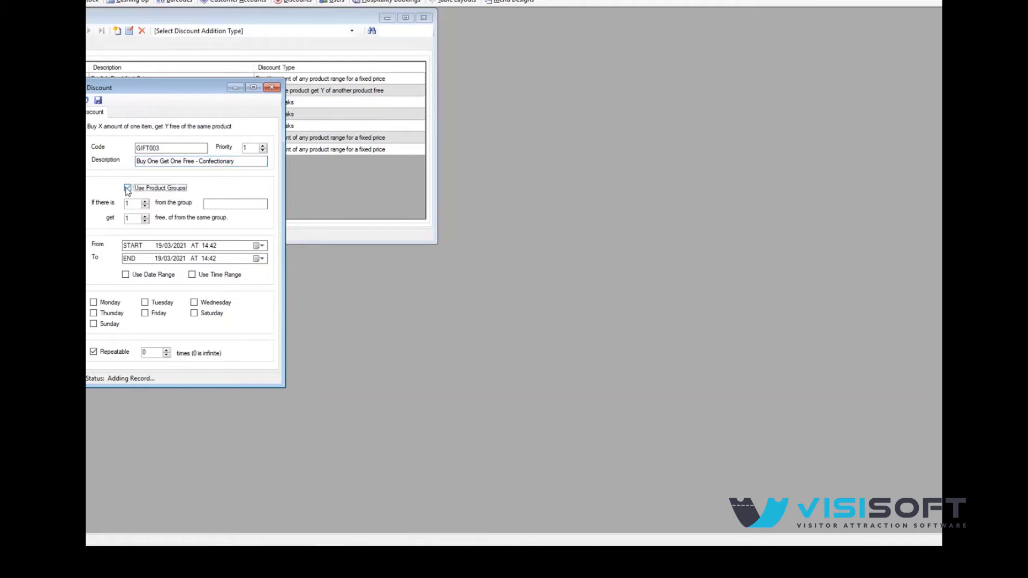
{"action": "left_click", "coordinate": [271, 86]}
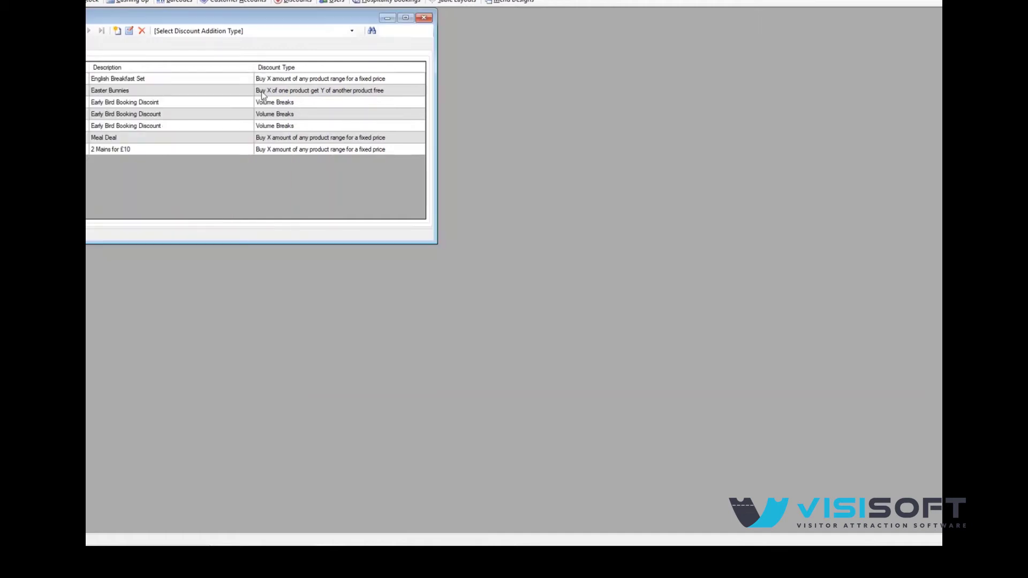
Start a new 'Buy X amount of any of a range of products get Y free' discount
{"action": "left_click", "coordinate": [119, 35]}
{"action": "left_click", "coordinate": [225, 31]}
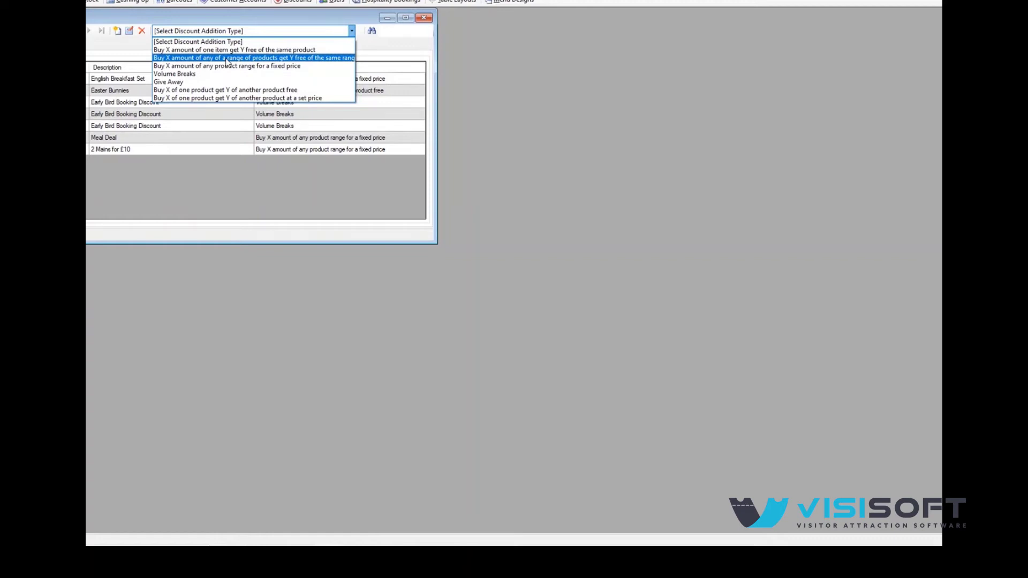
{"action": "left_click", "coordinate": [227, 58]}
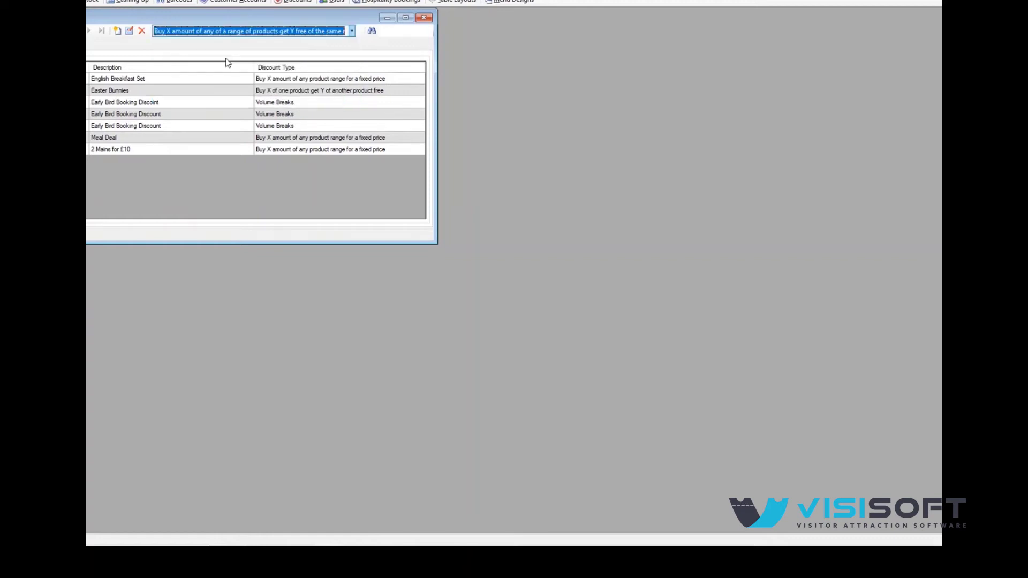
{"action": "left_click", "coordinate": [116, 30]}
Give it code GIFT003, description 'Buy One Get One Free', and enable product groups
{"action": "left_click", "coordinate": [162, 160]}
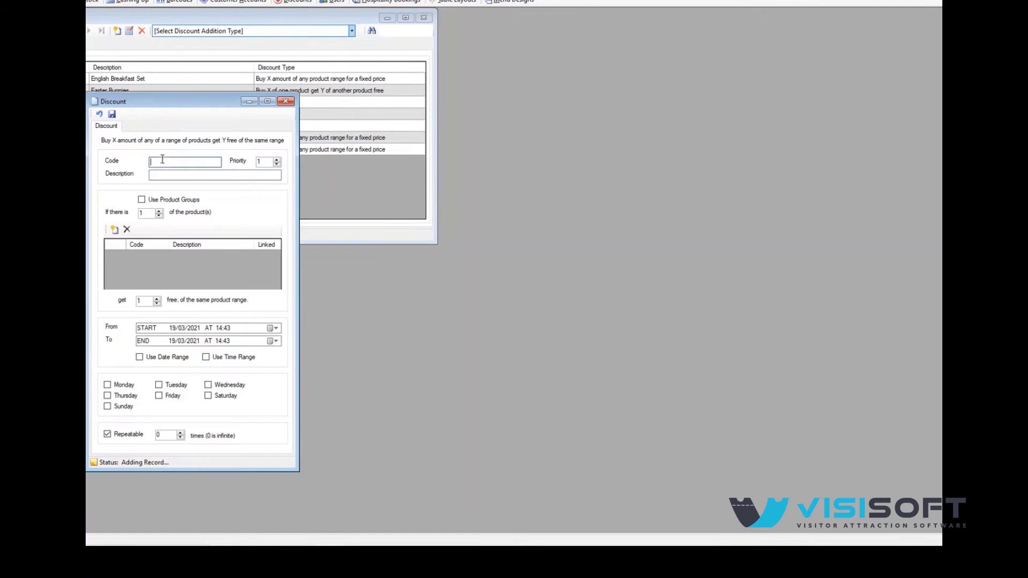
{"action": "type", "text": "GIFT"}
{"action": "type", "text": "003"}
{"action": "left_click", "coordinate": [199, 174]}
{"action": "type", "text": "Buy "}
{"action": "type", "text": "One Get One"}
{"action": "type", "text": " Free"}
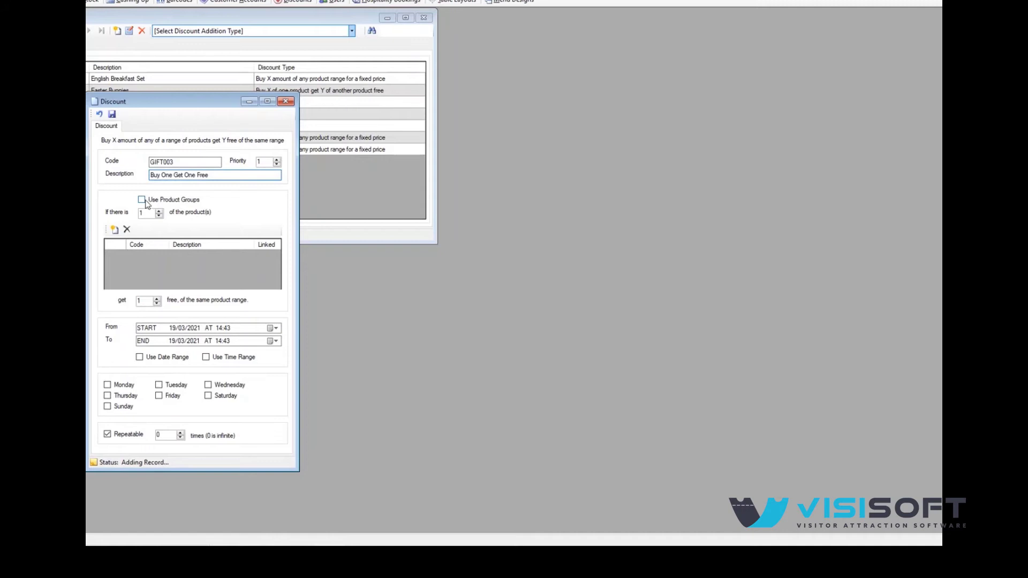
{"action": "left_click", "coordinate": [142, 200]}
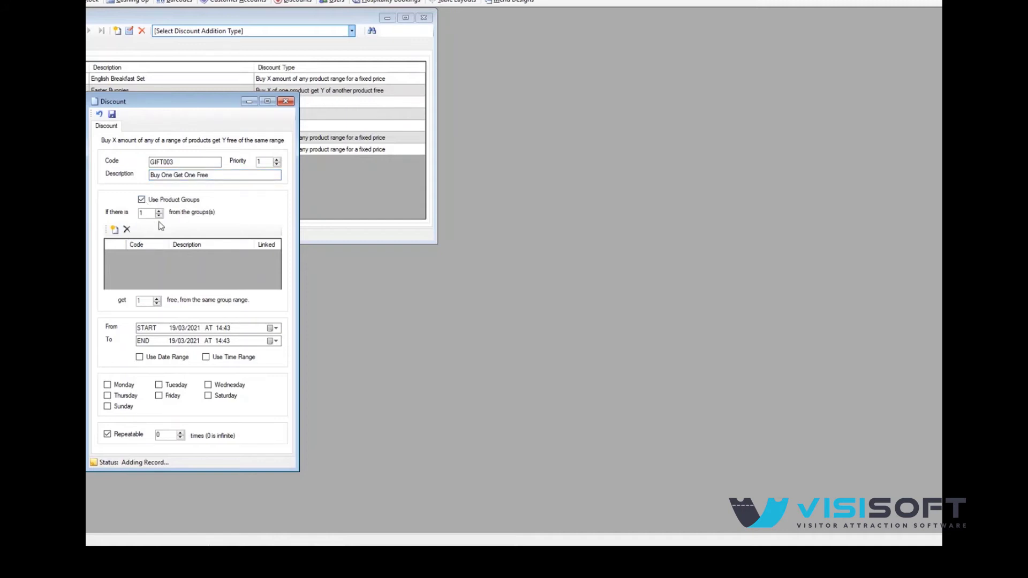
Add the Jams & Preserves, Biscuits & Cakes and Sweets groups to the discount
{"action": "left_click", "coordinate": [114, 229]}
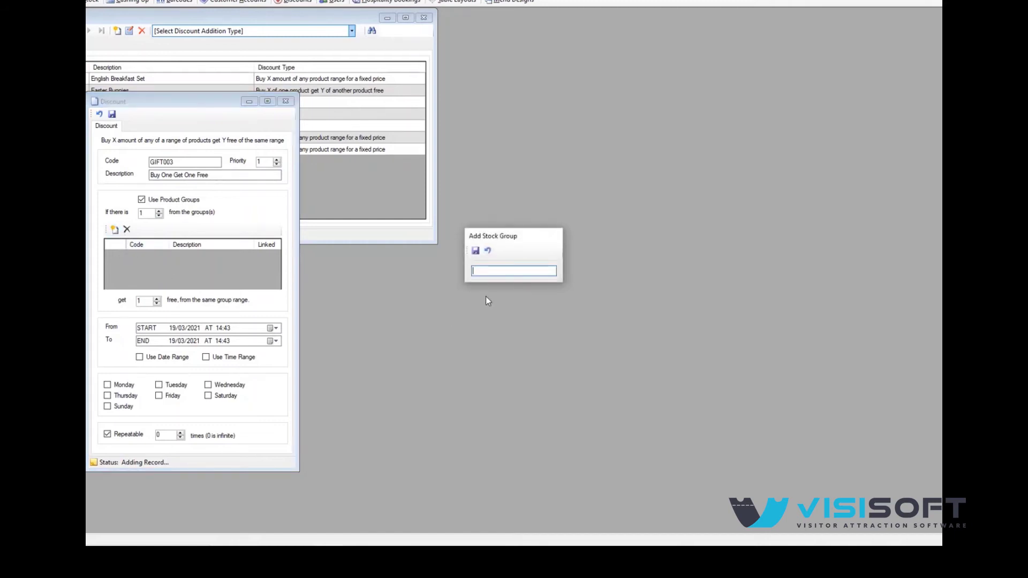
{"action": "type", "text": "jam"}
{"action": "key", "text": "Return"}
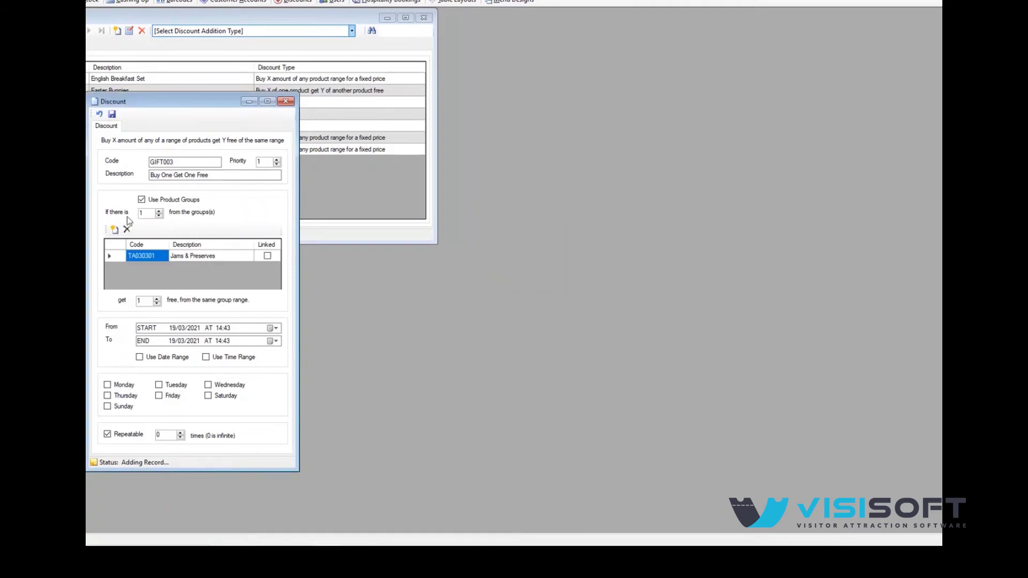
{"action": "left_click", "coordinate": [114, 229]}
{"action": "type", "text": "ca"}
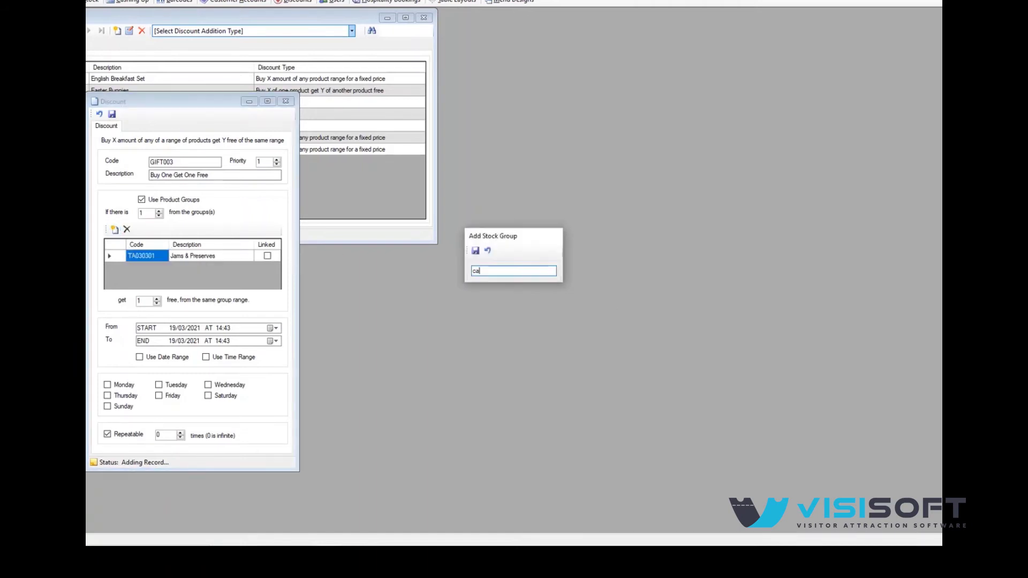
{"action": "type", "text": "kes"}
{"action": "key", "text": "Return"}
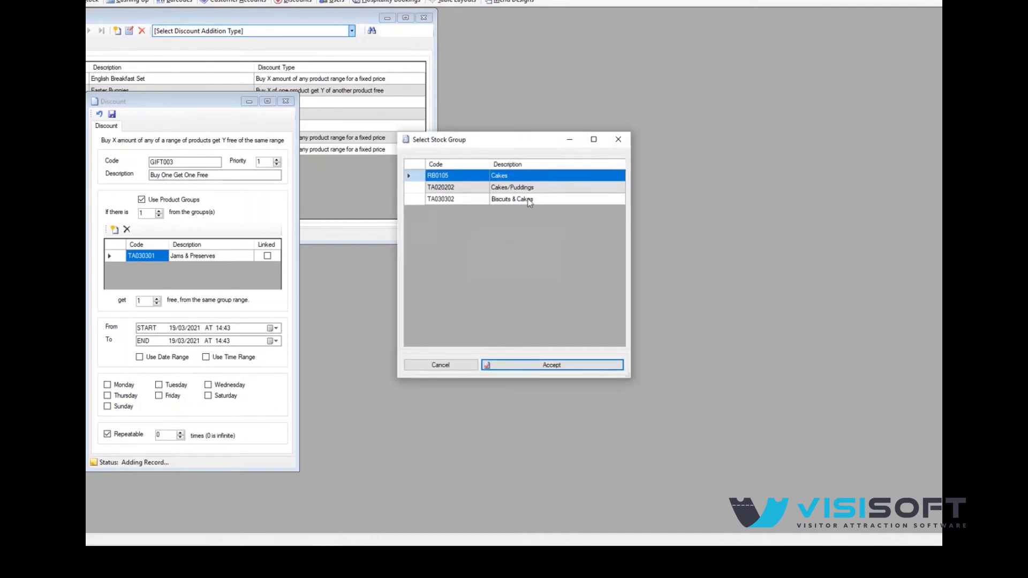
{"action": "double_click", "coordinate": [529, 199]}
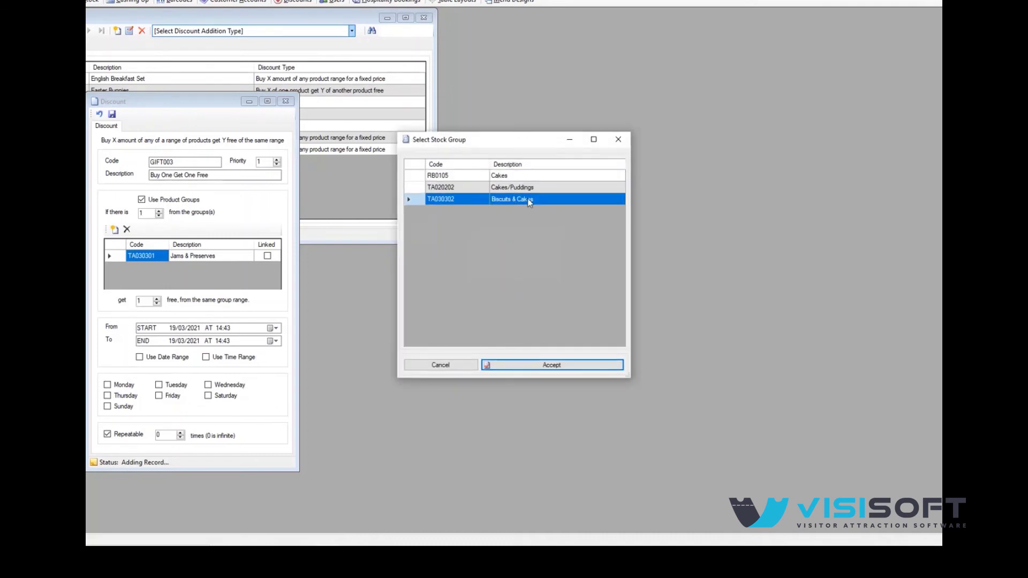
{"action": "left_click", "coordinate": [115, 229]}
{"action": "type", "text": "sweets"}
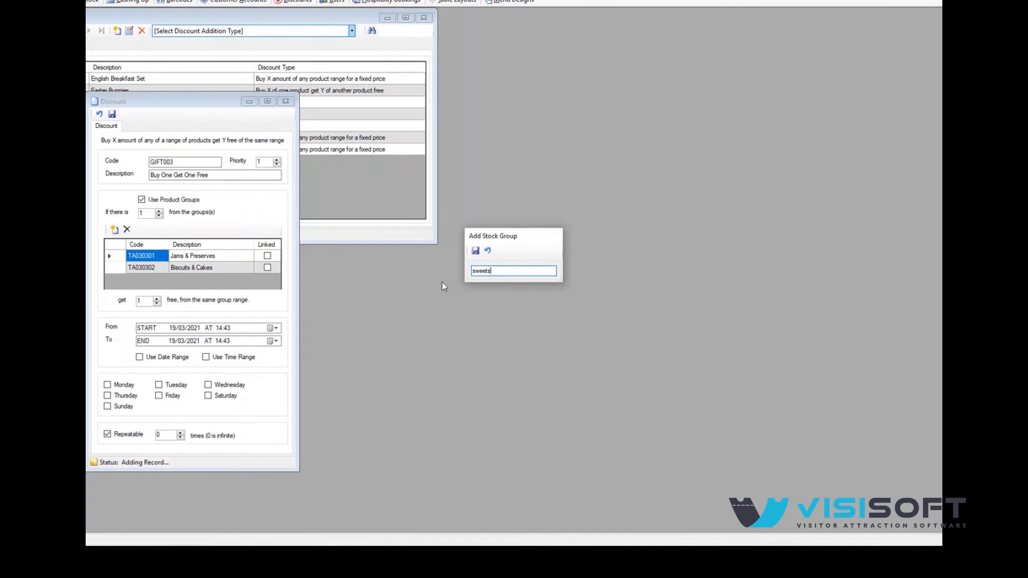
{"action": "key", "text": "Return"}
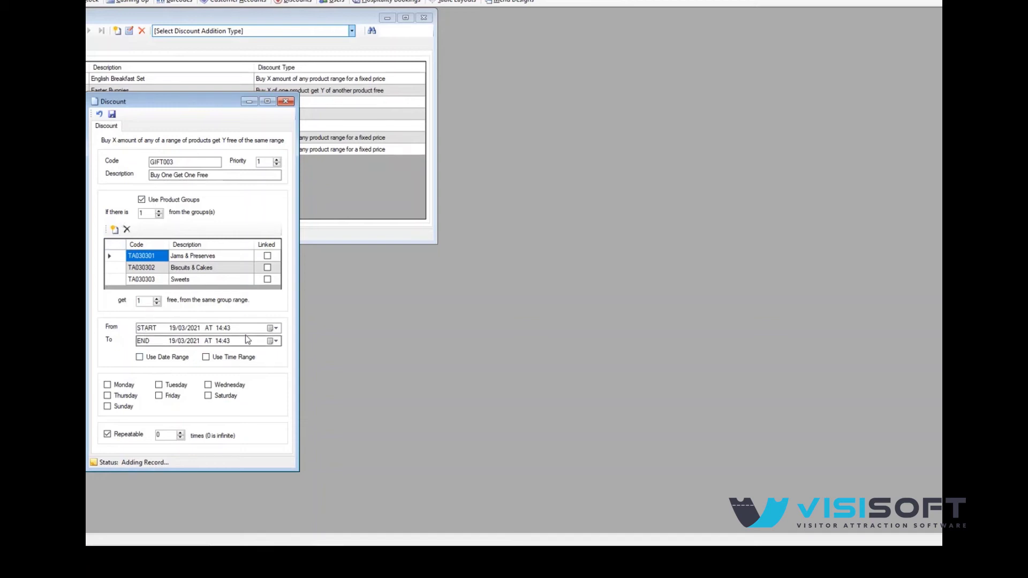
Set the discount's end date to a day in April 2021 and save it
{"action": "left_click", "coordinate": [274, 329]}
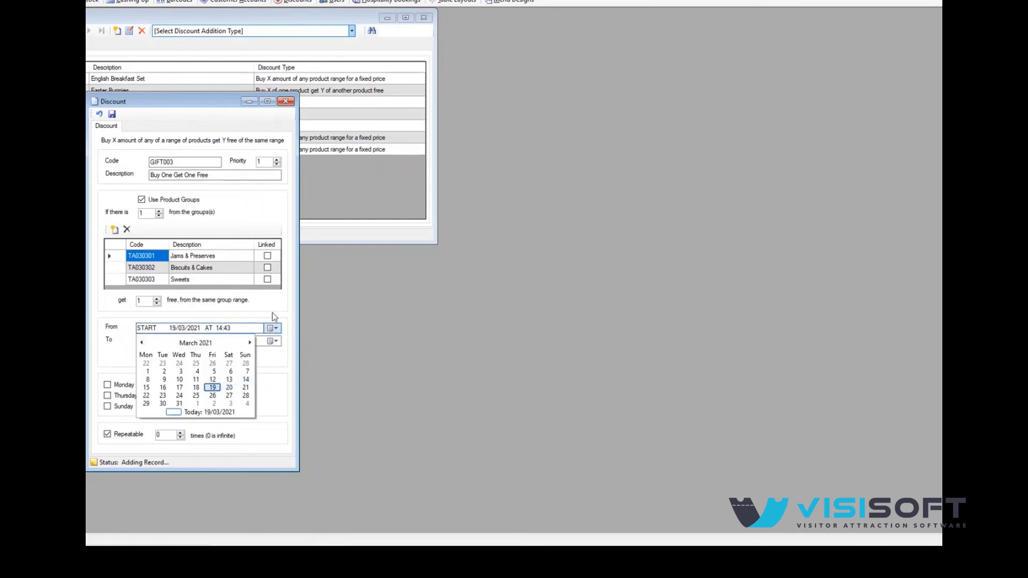
{"action": "left_click", "coordinate": [274, 321]}
{"action": "left_click", "coordinate": [275, 341]}
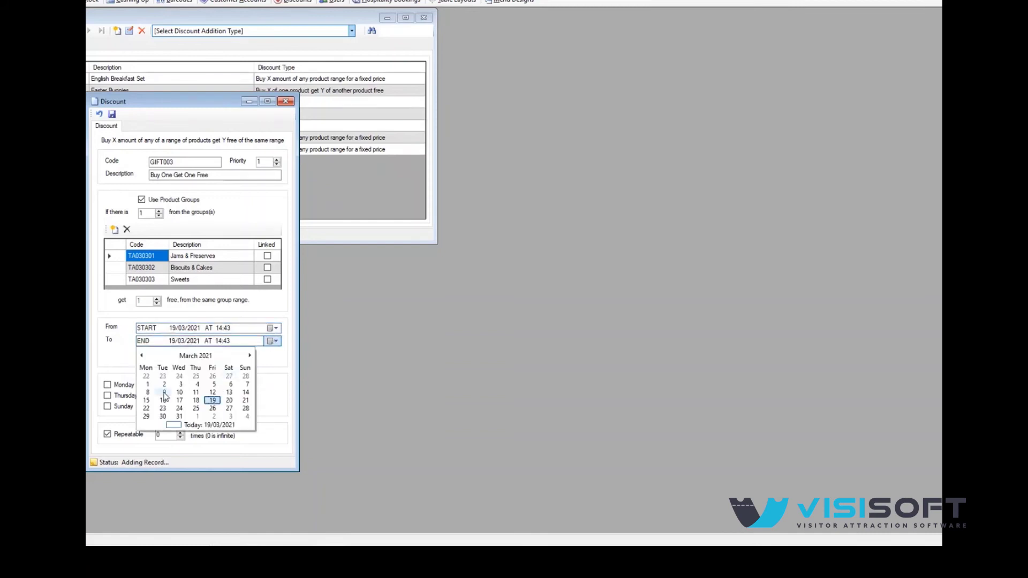
{"action": "left_click", "coordinate": [249, 355]}
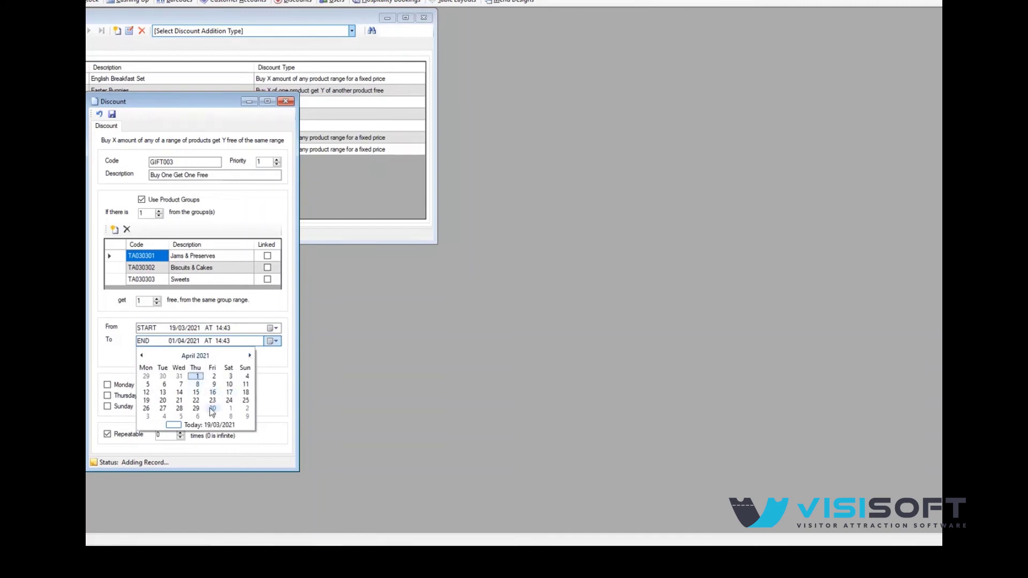
{"action": "left_click", "coordinate": [270, 389]}
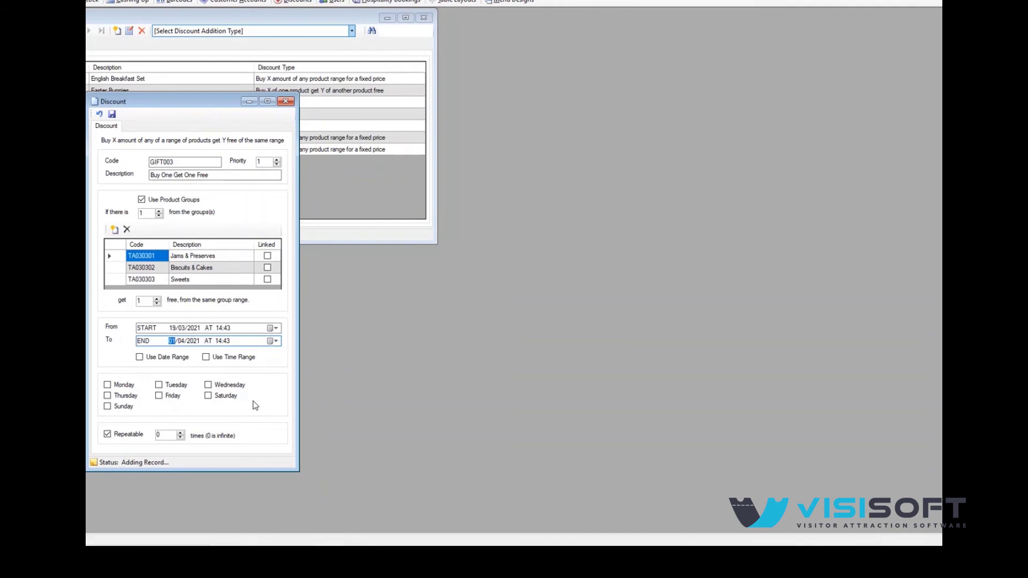
{"action": "left_click", "coordinate": [112, 114]}
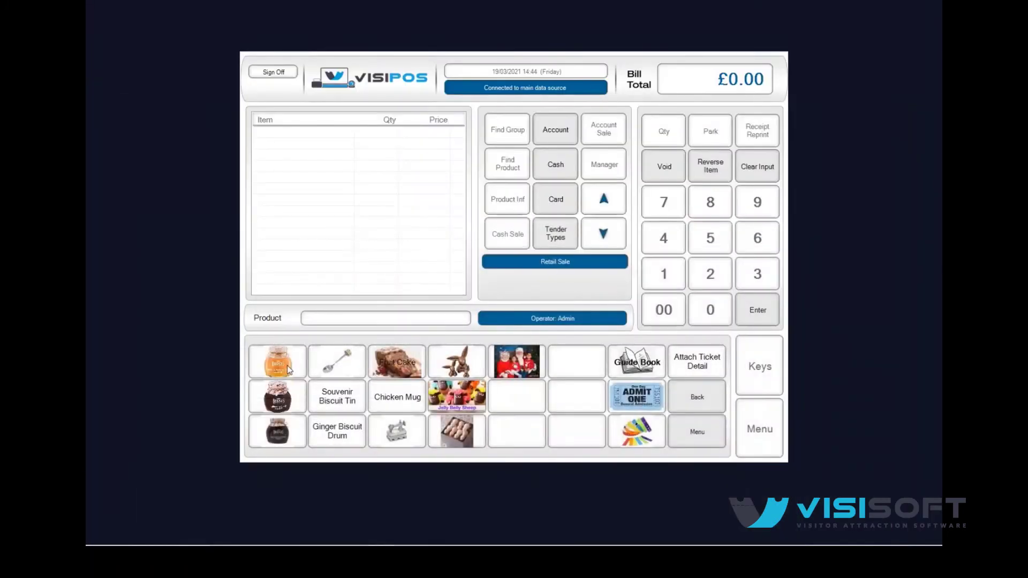
Ring up marmalade, fruit cake and jelly sheep, then take the £5.99 bill to payment
{"action": "left_click", "coordinate": [281, 365]}
{"action": "left_click", "coordinate": [400, 366]}
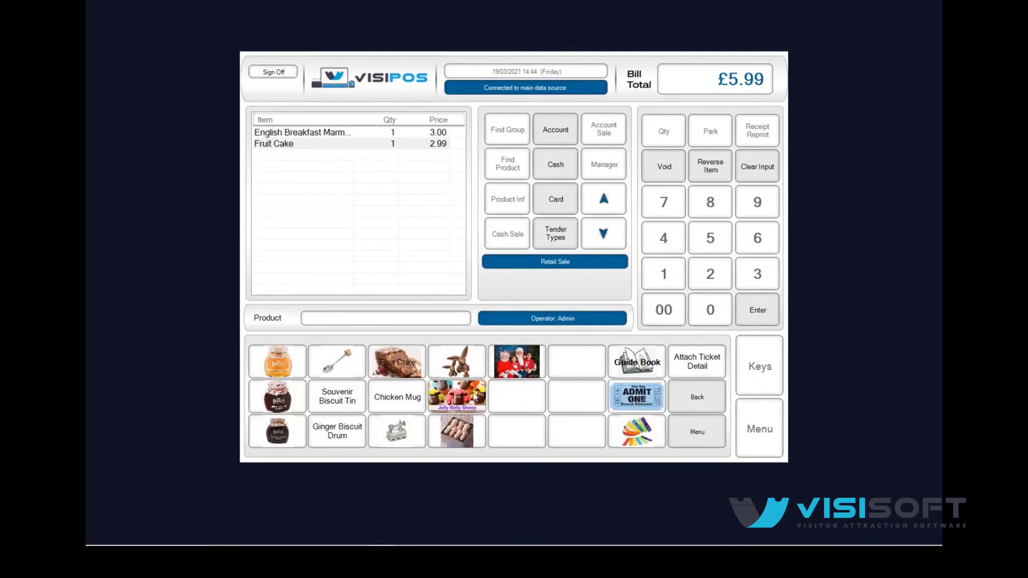
{"action": "left_click", "coordinate": [461, 396]}
{"action": "left_click", "coordinate": [775, 311]}
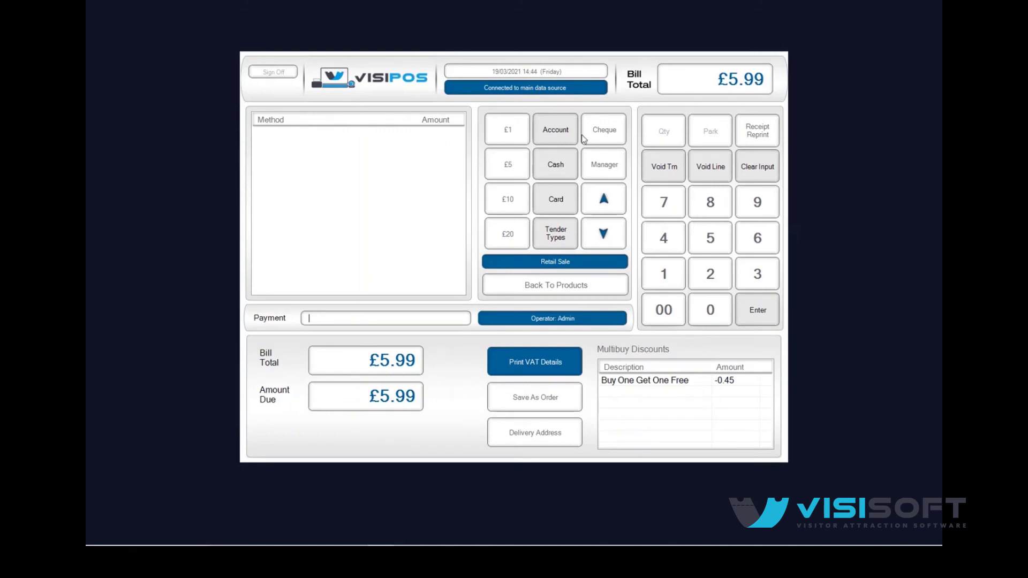
Tender £10.00 cash against the £5.99 bill and finish the sale with £4.01 change
{"action": "left_click", "coordinate": [664, 285]}
{"action": "left_click", "coordinate": [703, 305]}
{"action": "left_click", "coordinate": [666, 315]}
{"action": "left_click", "coordinate": [556, 165]}
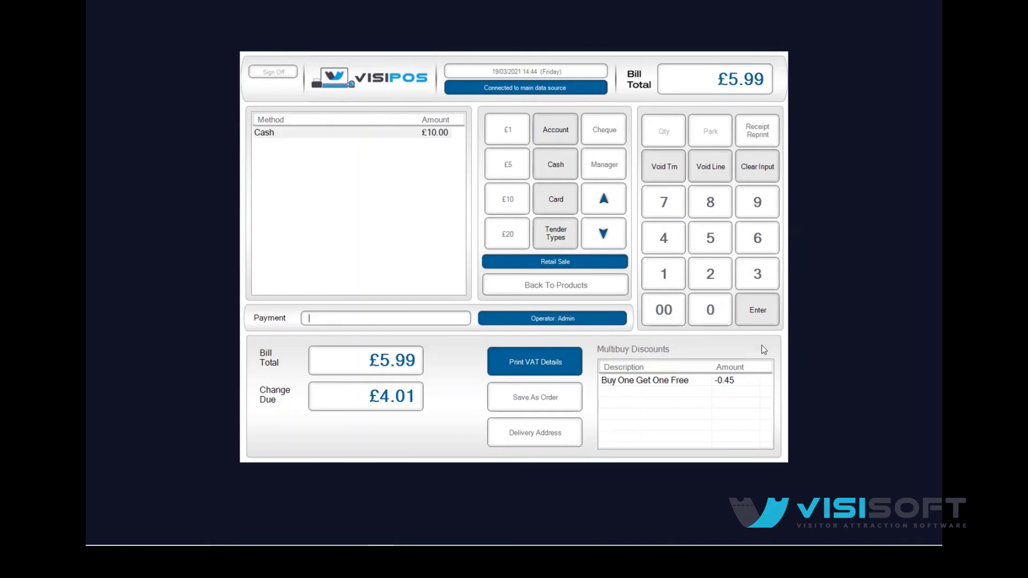
{"action": "left_click", "coordinate": [757, 316]}
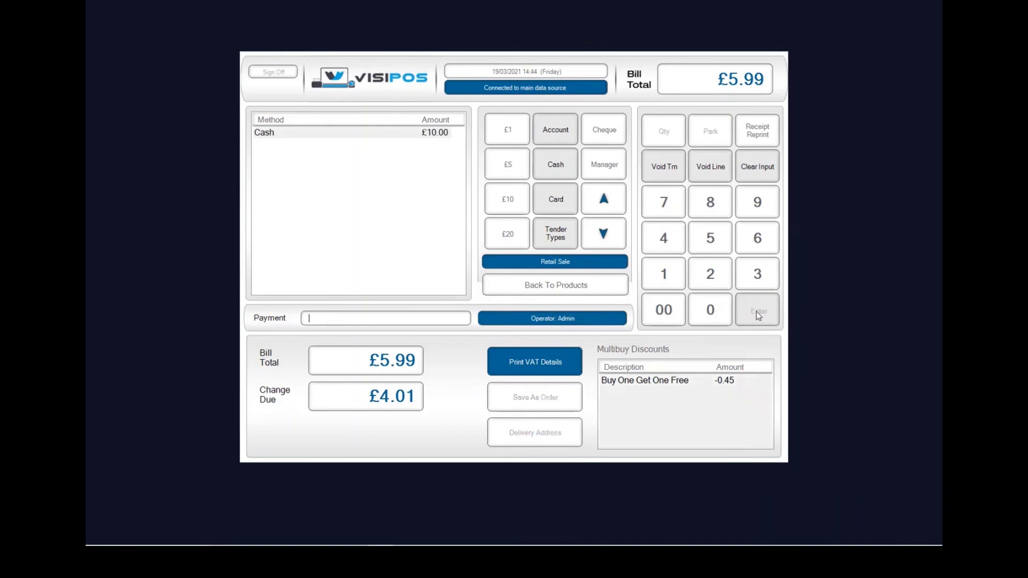